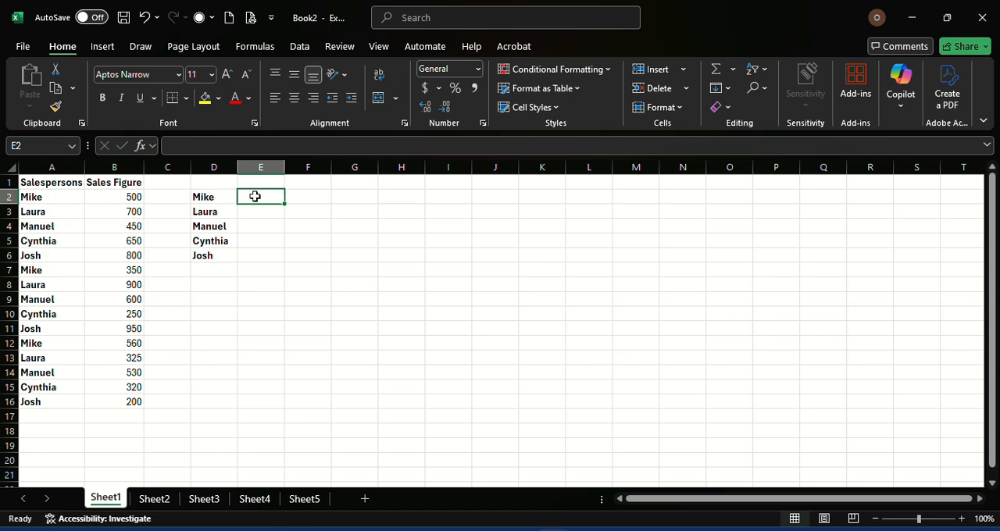
Enter a SUMIF formula in E2 with range A2:A16, criteria D2 and sum range B2:B16.
text(=)
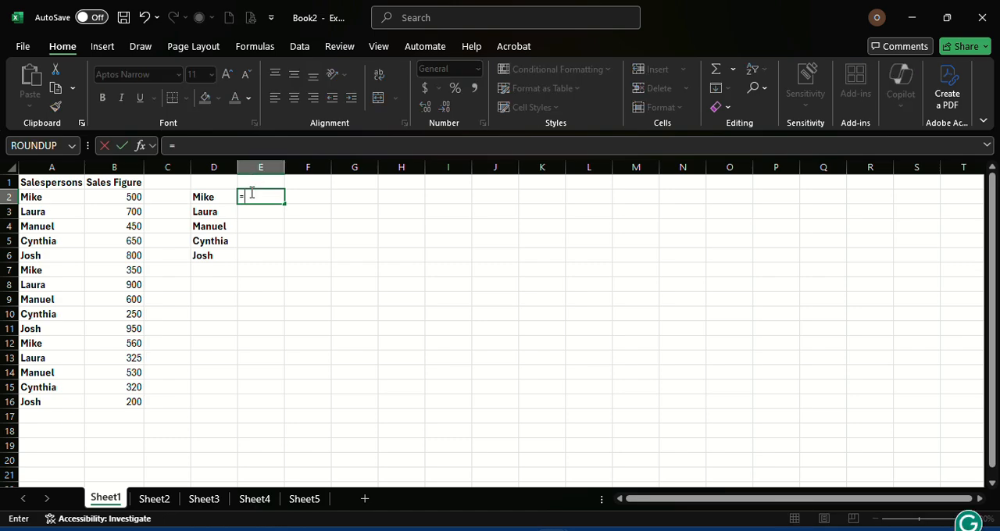
text(sumif)
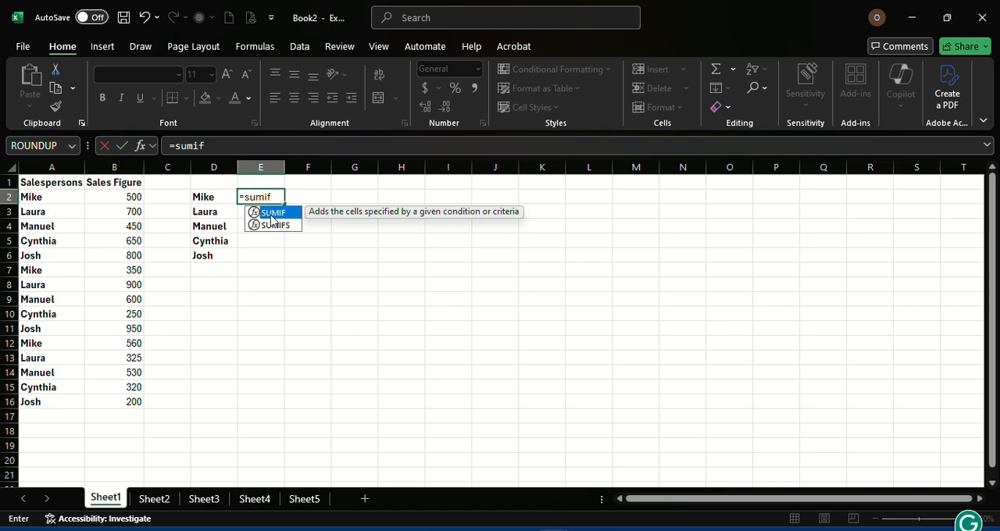
double_click(272, 214)
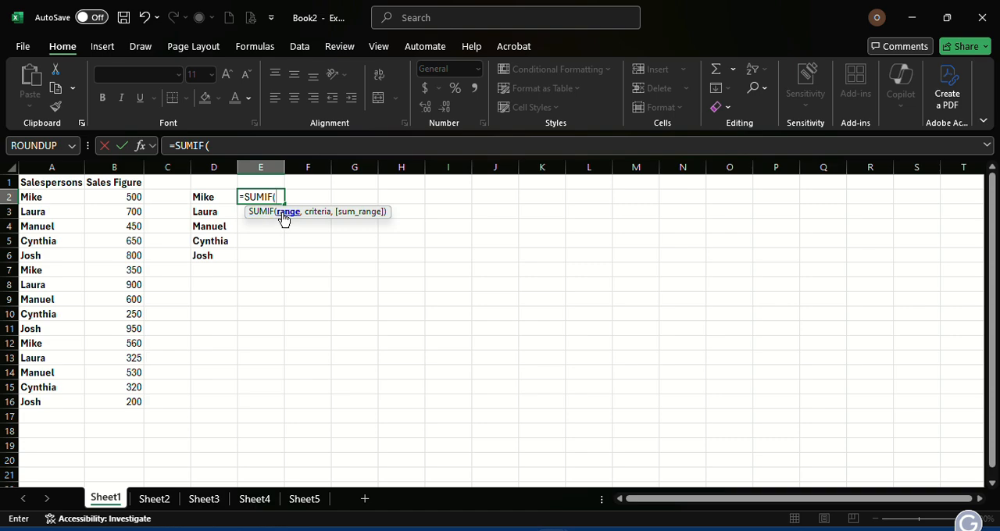
click(41, 197)
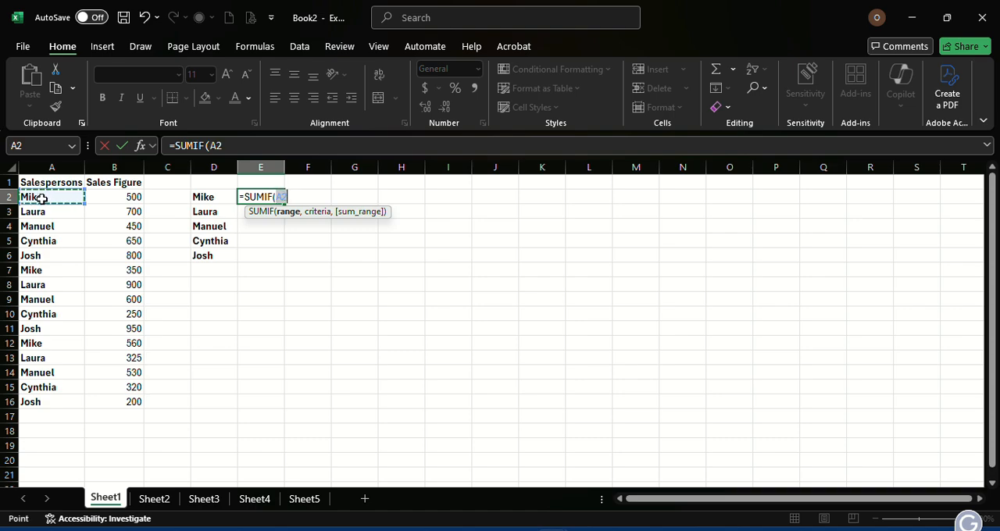
drag(41, 198, 26, 400)
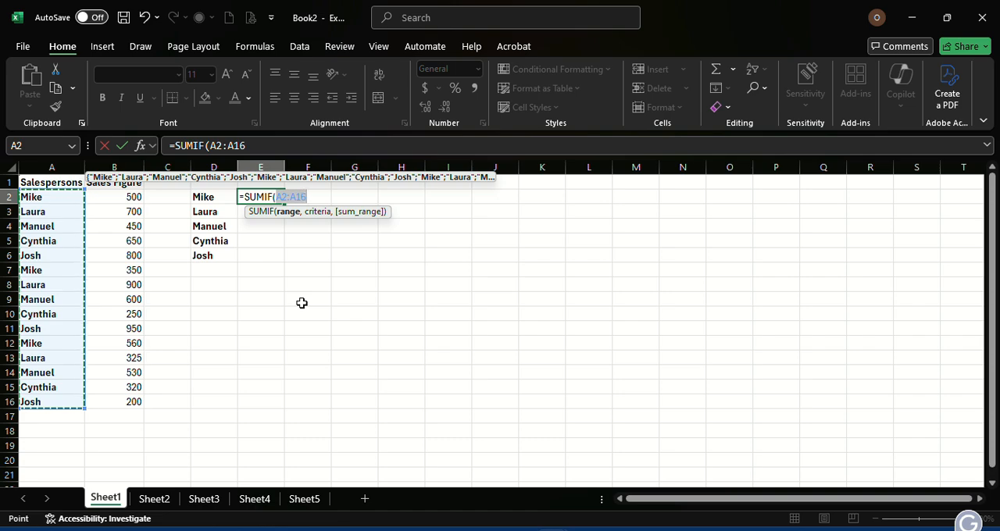
text(,)
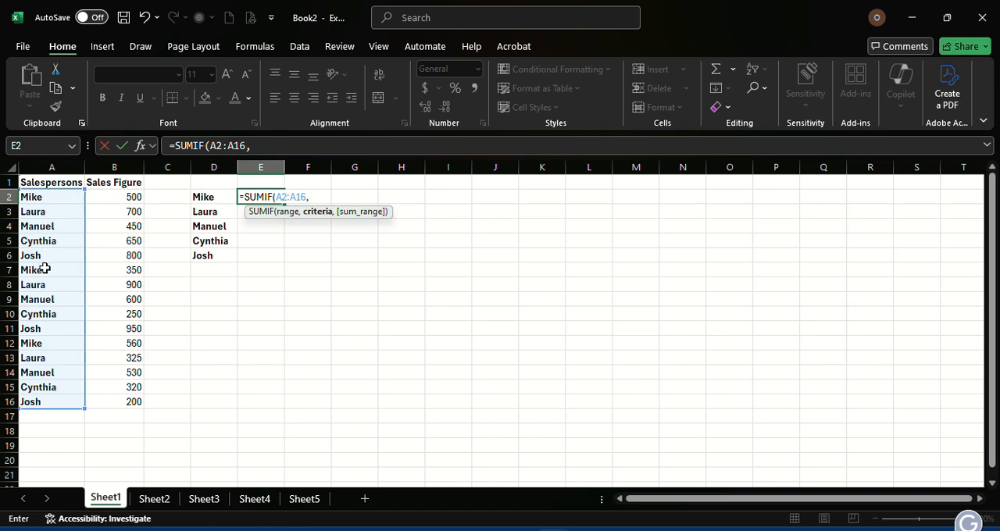
click(220, 197)
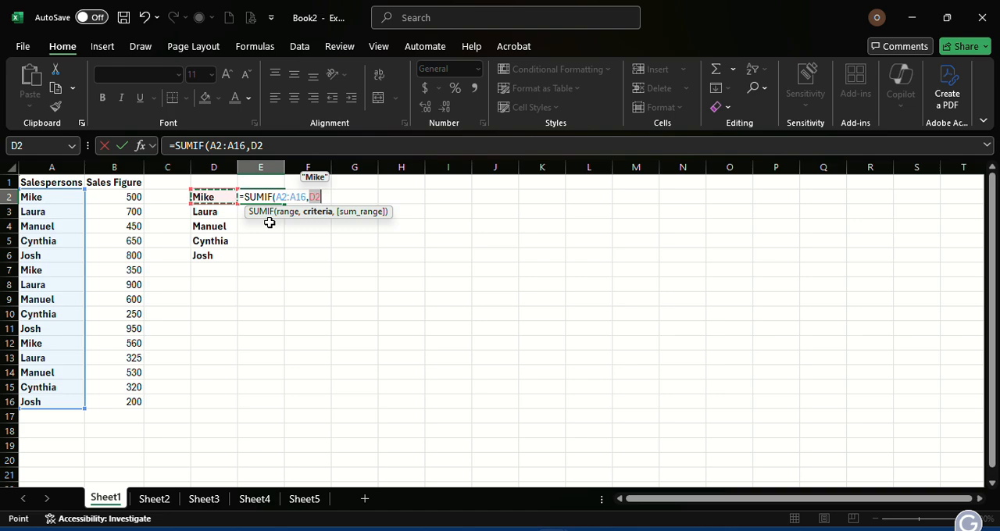
text(,)
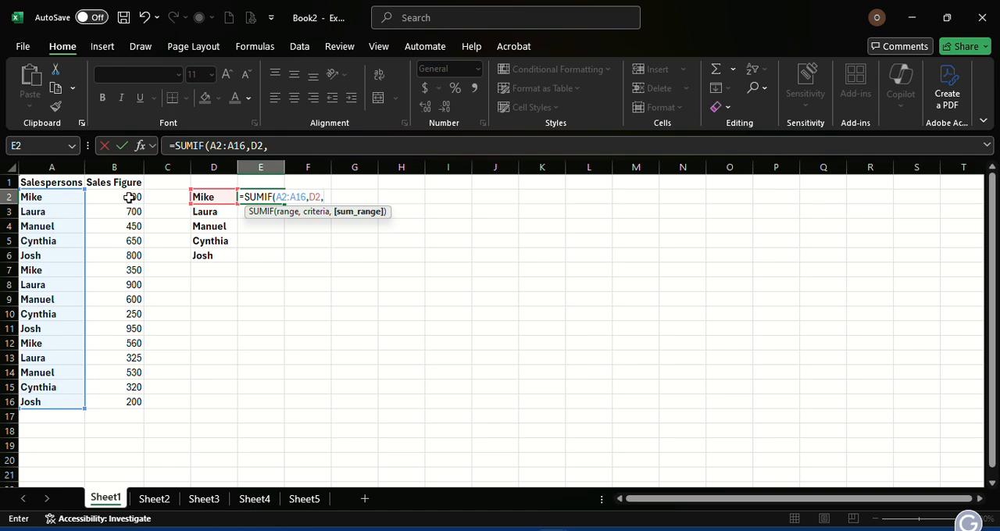
drag(127, 196, 128, 402)
key(Return)
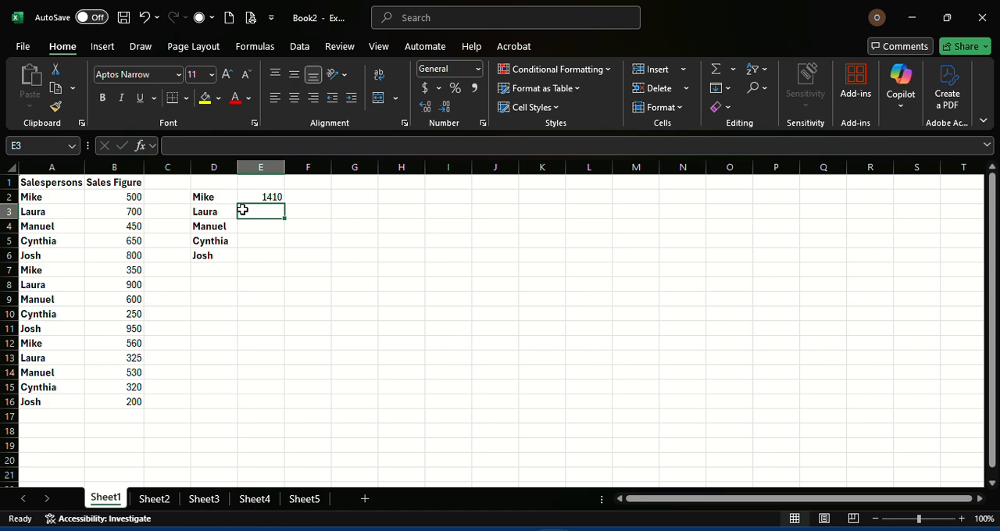
Enter a SUMIF formula in E3 with range A2:A16, criteria D3 and sum range B2:B16.
text(=)
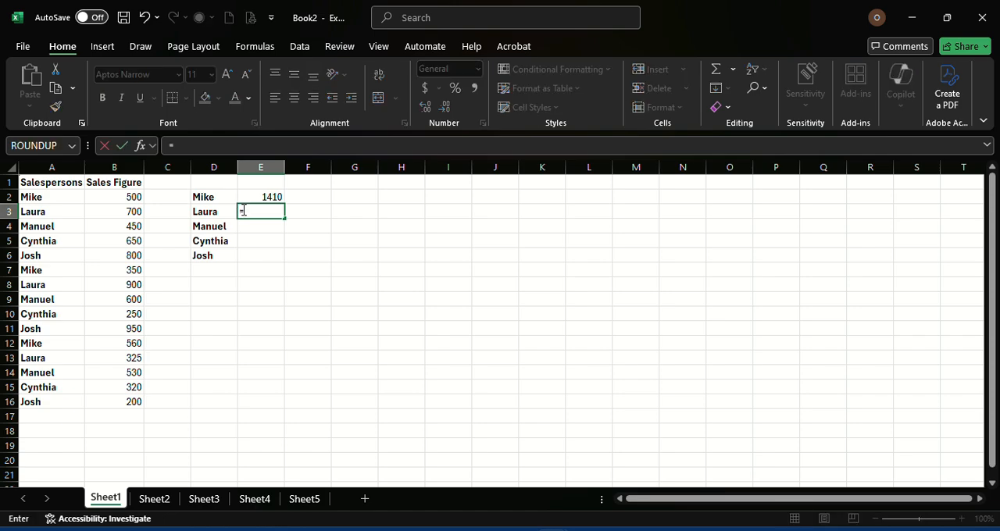
text(sun)
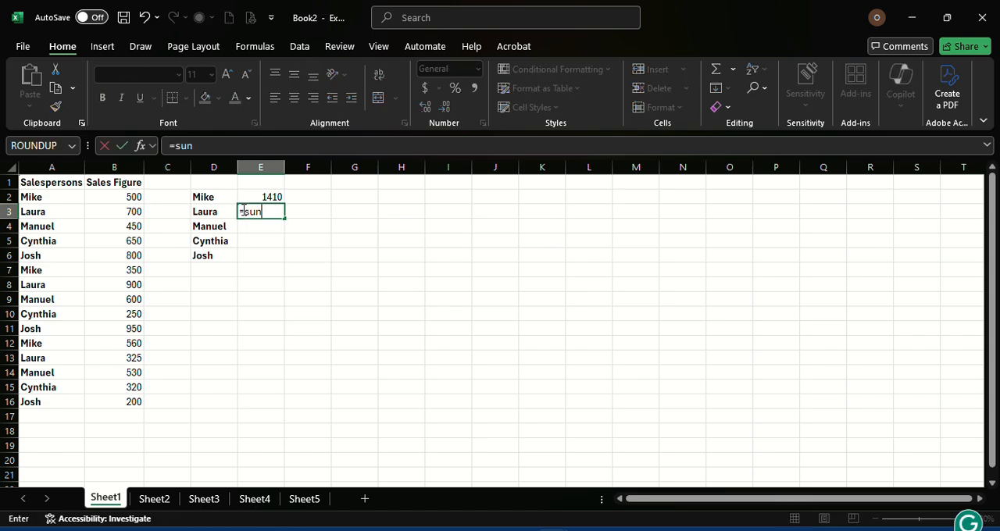
text(if)
key(BackSpace)
key(BackSpace)
key(BackSpace)
text(m)
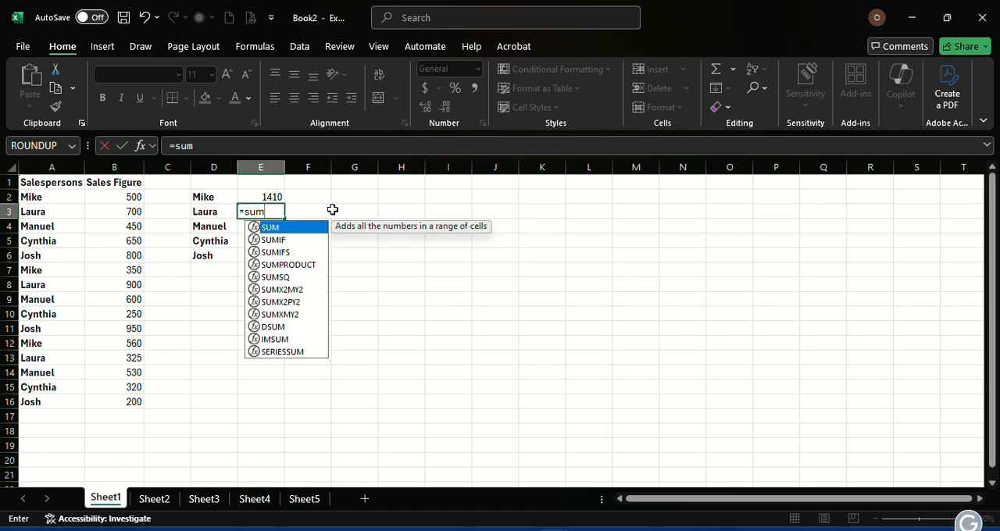
click(291, 240)
double_click(291, 241)
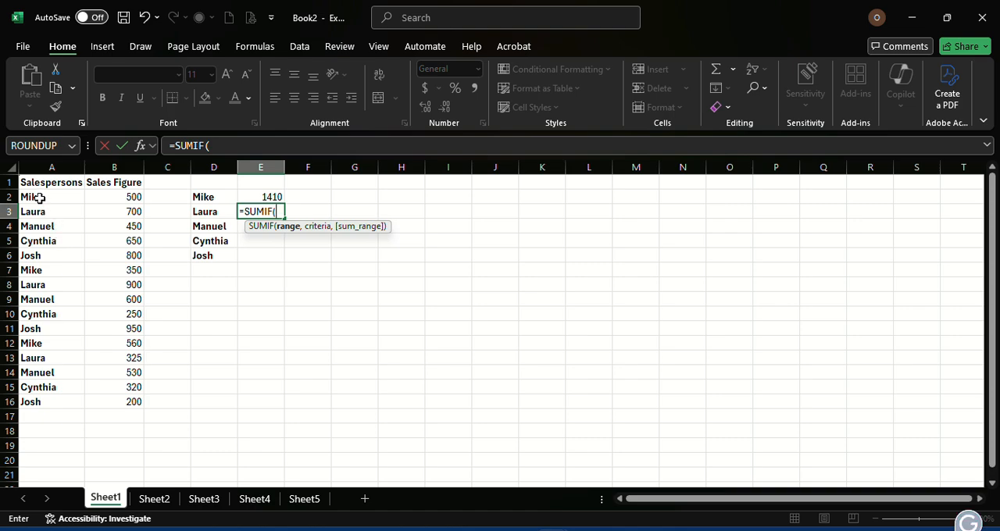
drag(39, 198, 38, 403)
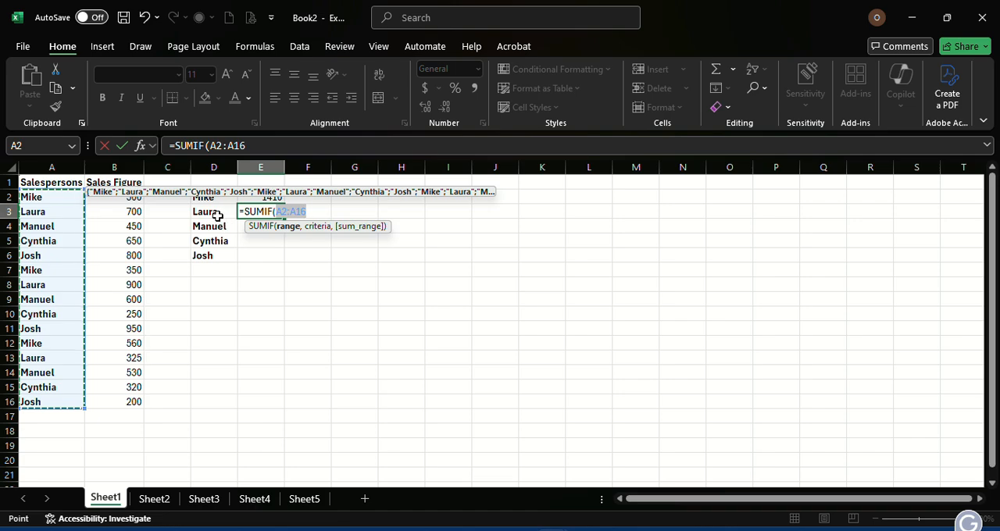
text(,)
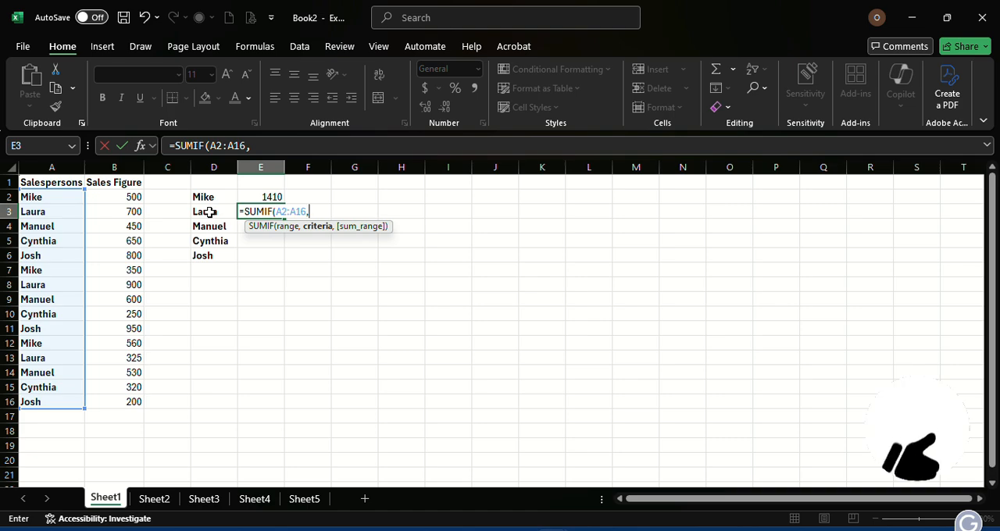
click(209, 212)
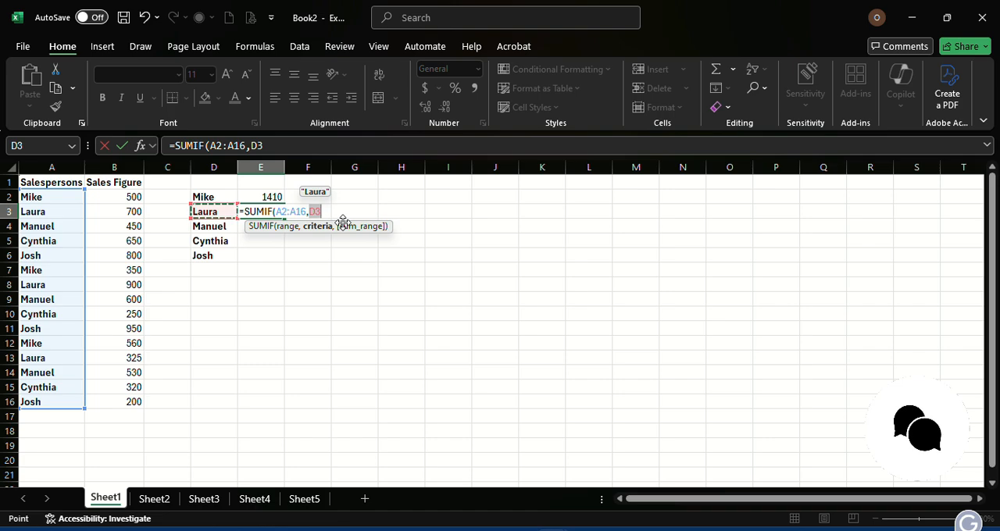
text(,)
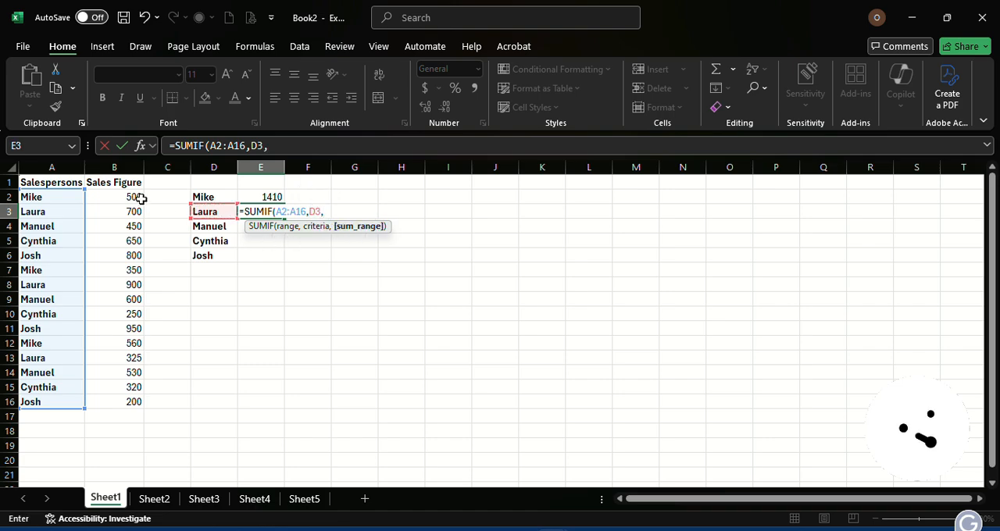
drag(129, 197, 127, 402)
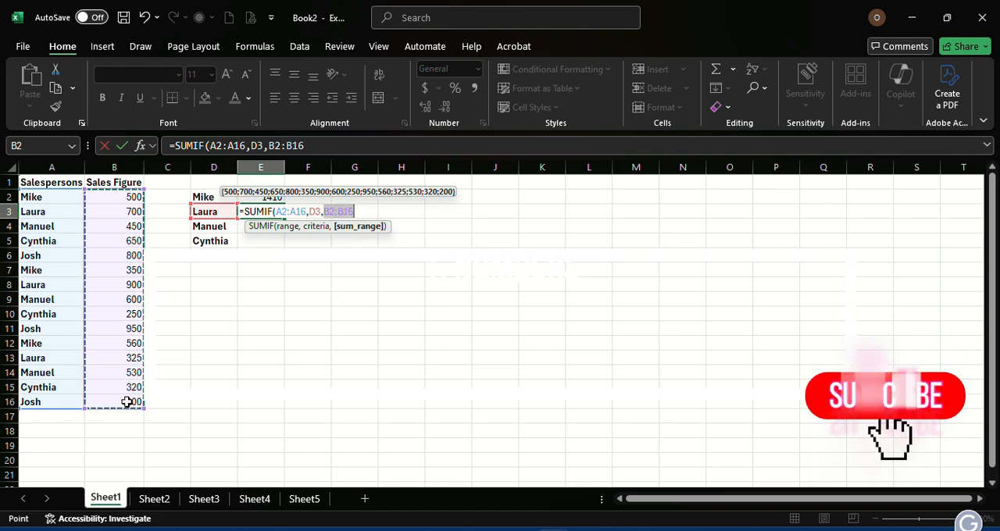
key(Return)
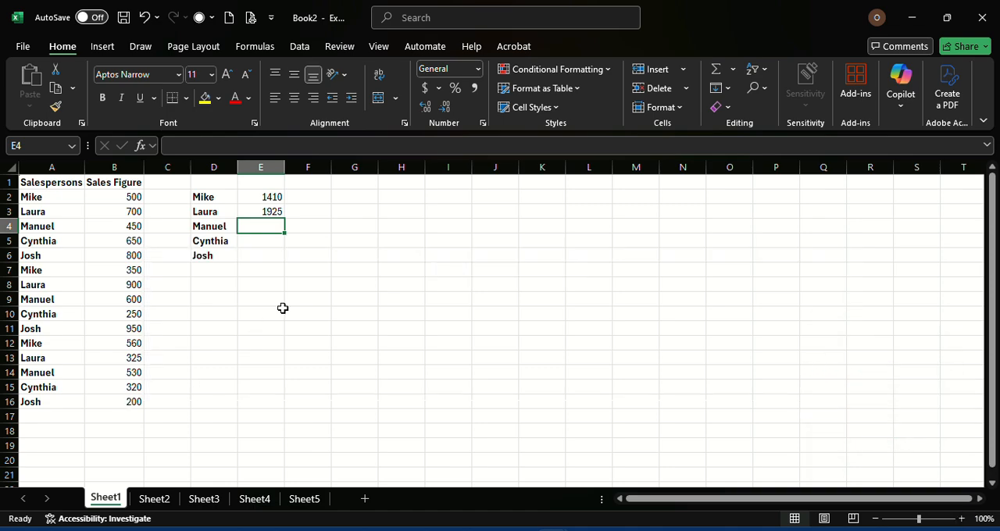
Enter a SUMIF formula in E4 with range A2:A16, criteria D4 and sum range B2:B16.
text(=)
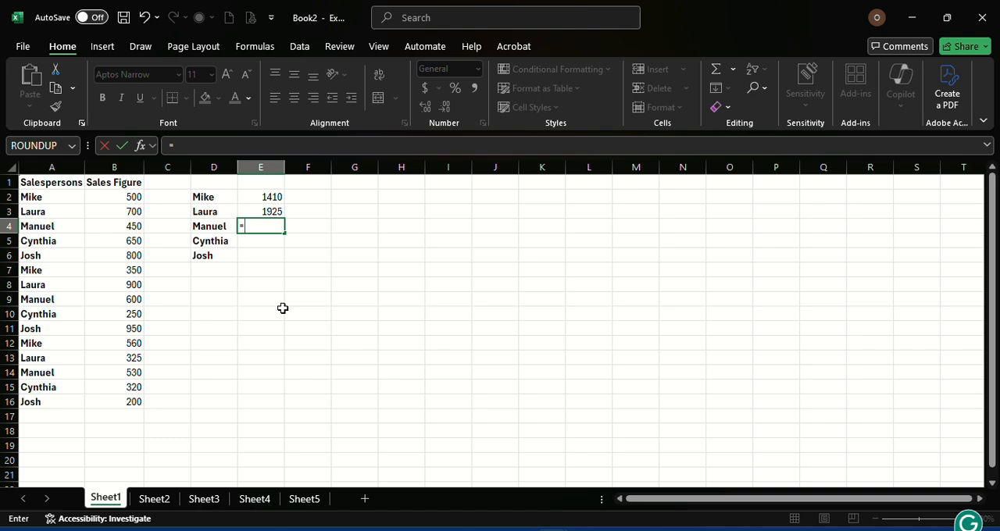
text(s)
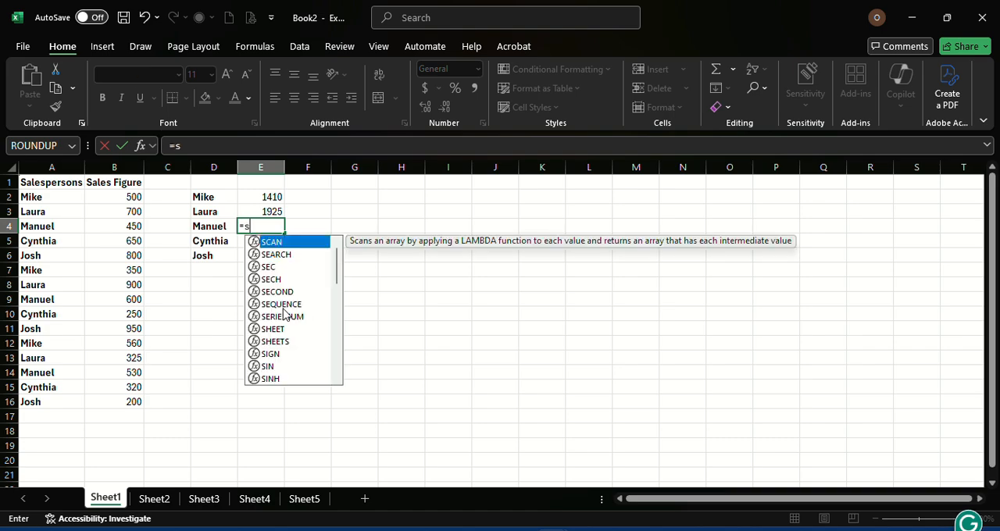
text(umif)
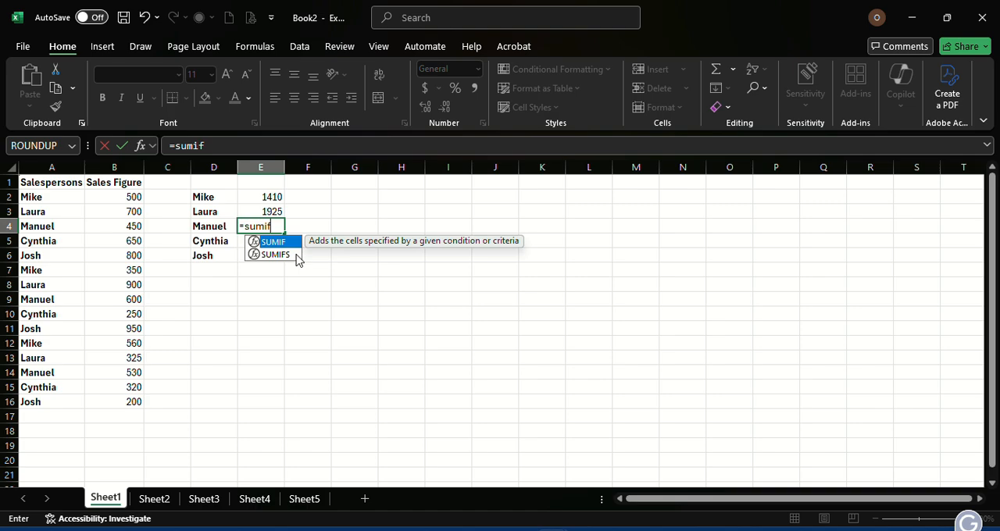
text(()
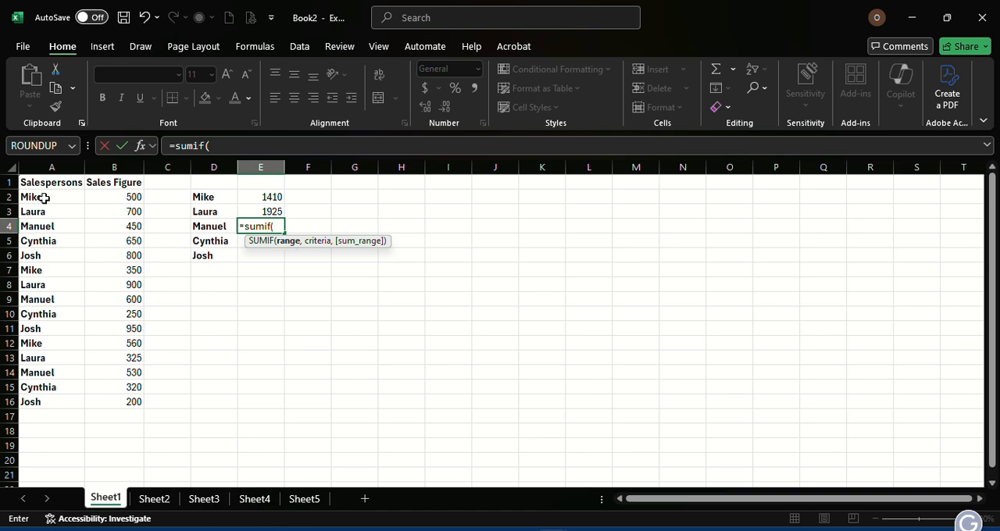
drag(45, 198, 27, 403)
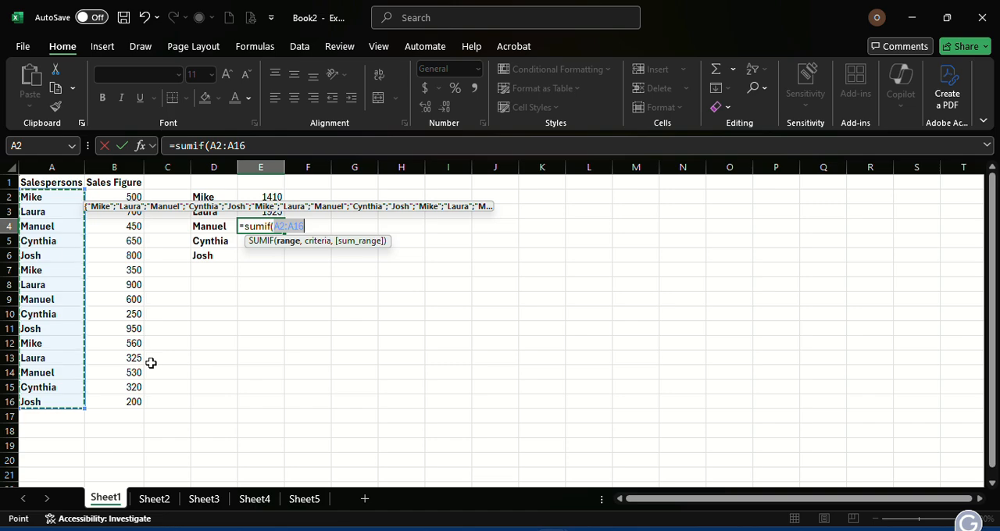
text(,)
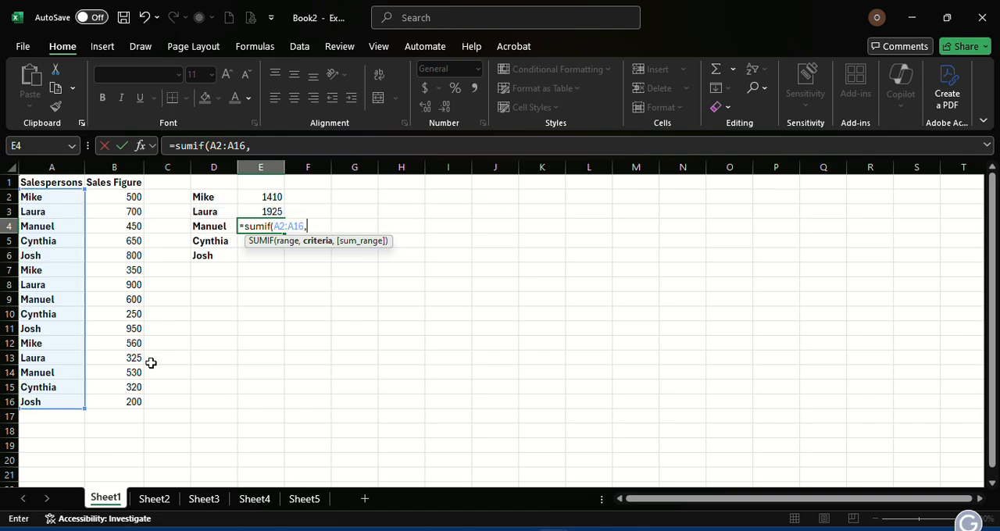
click(208, 228)
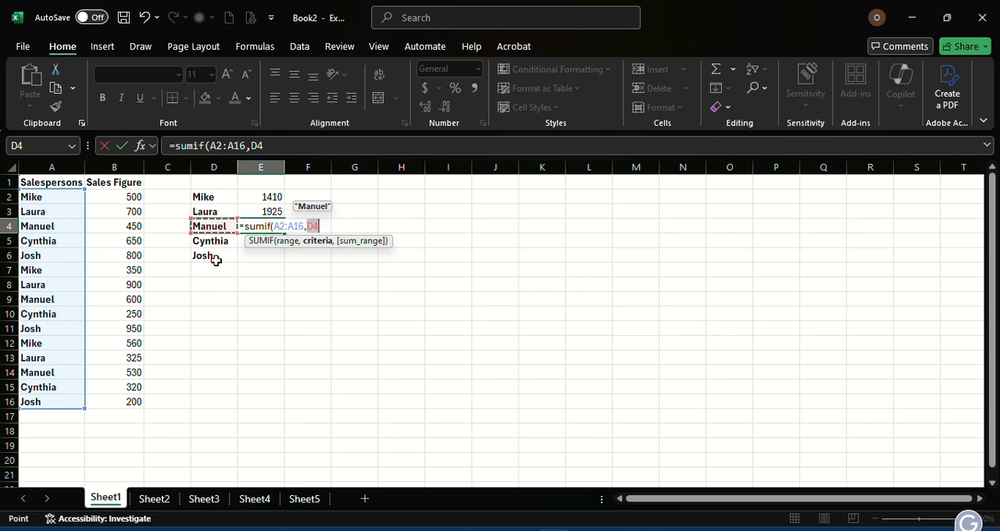
text(,)
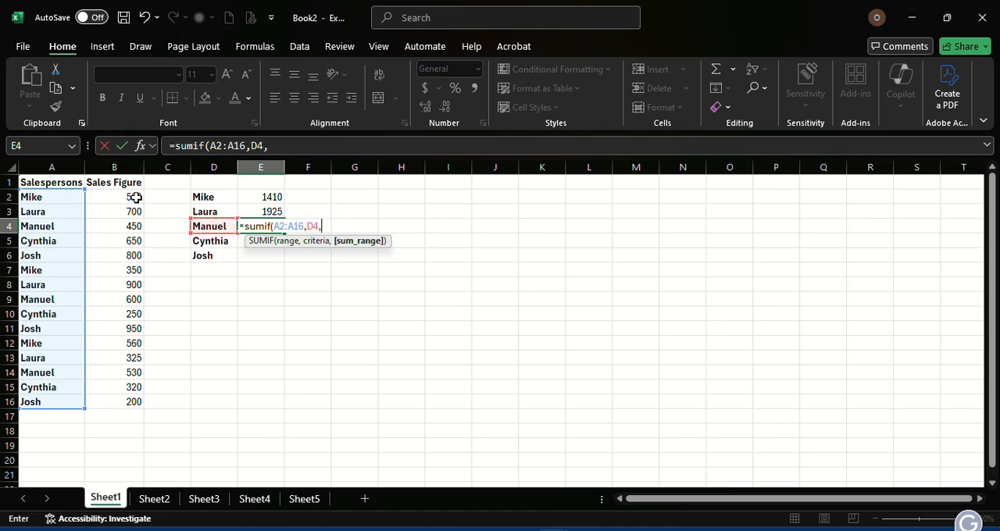
drag(136, 197, 129, 411)
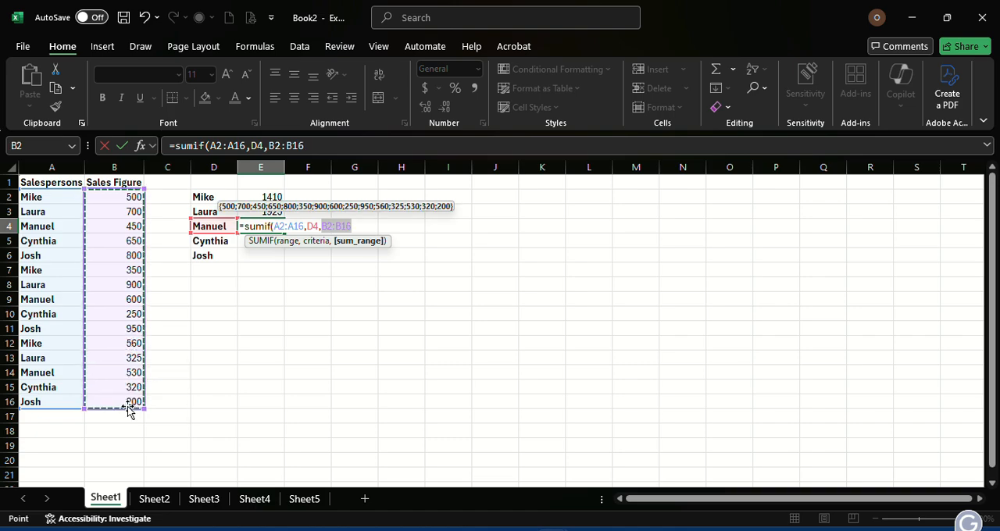
key(Return)
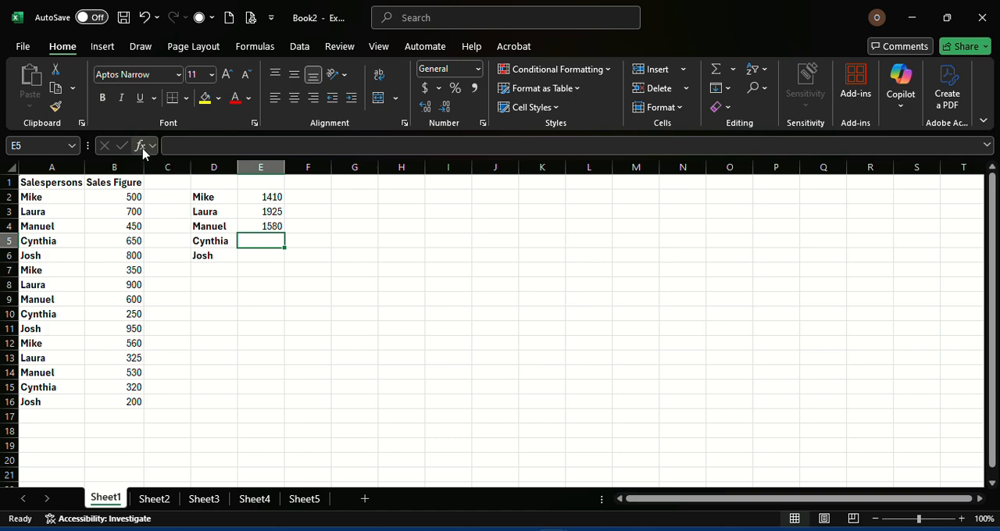
Search the function library for "sumif" and insert the SUMIF function in E5, opening its arguments for entry.
click(249, 49)
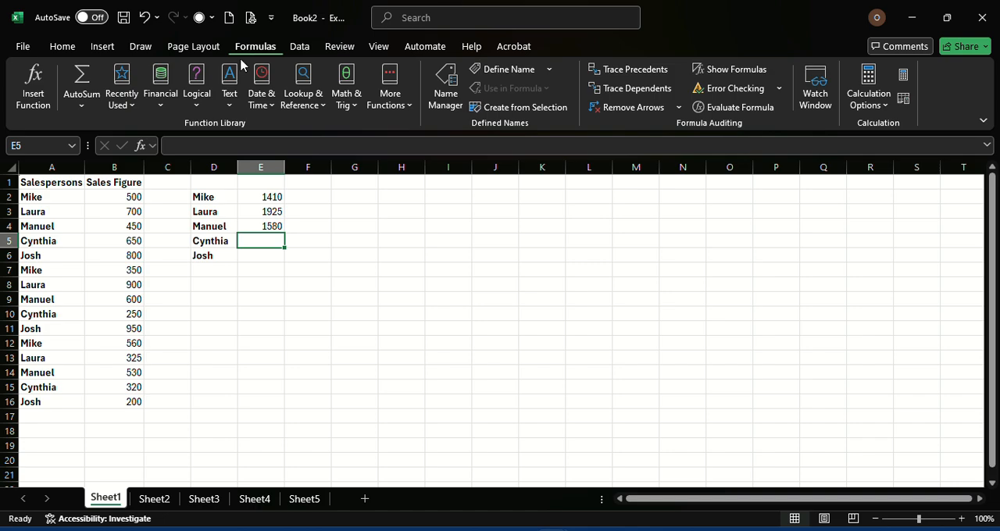
click(128, 109)
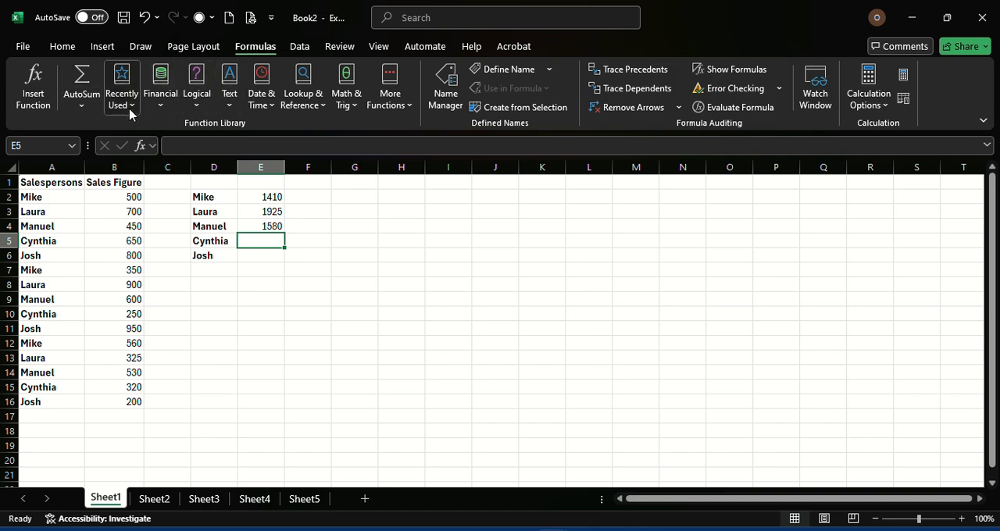
click(34, 107)
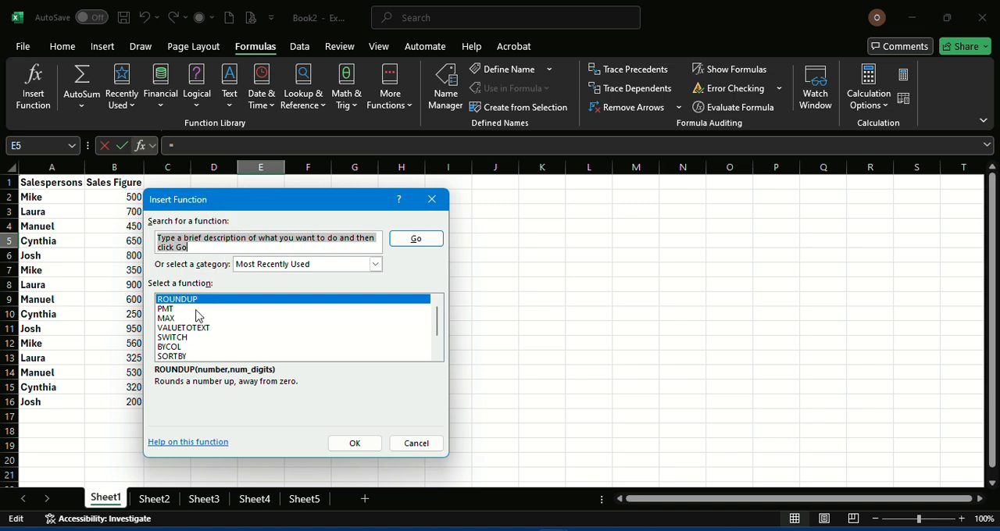
text(sumif)
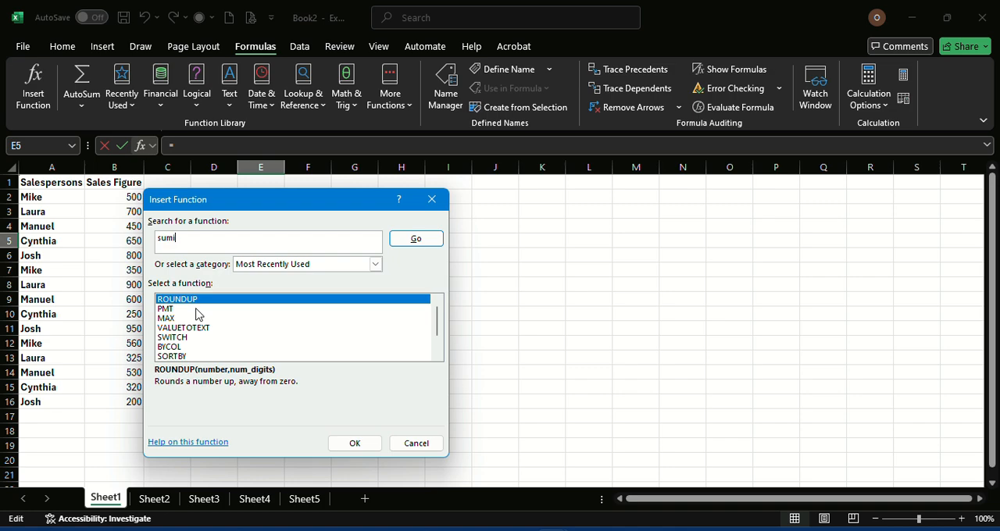
click(414, 248)
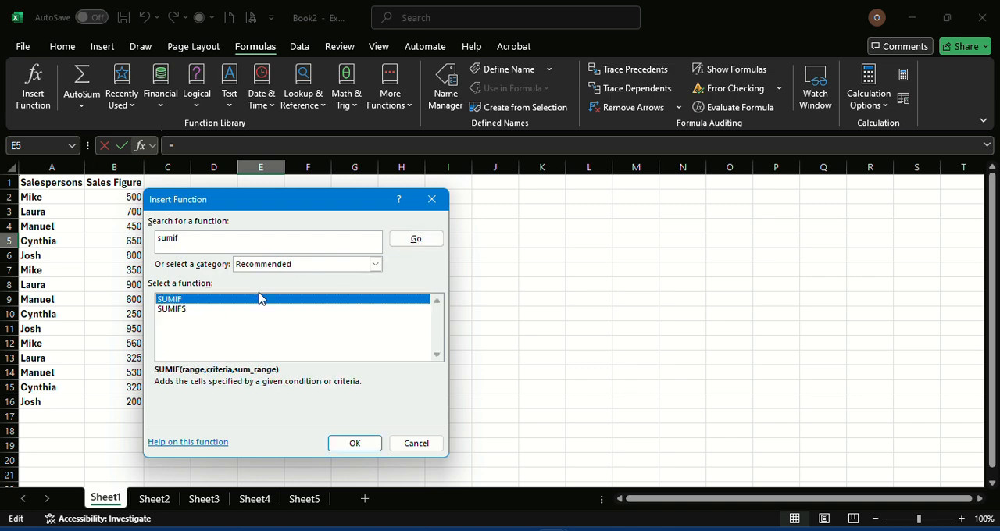
double_click(200, 301)
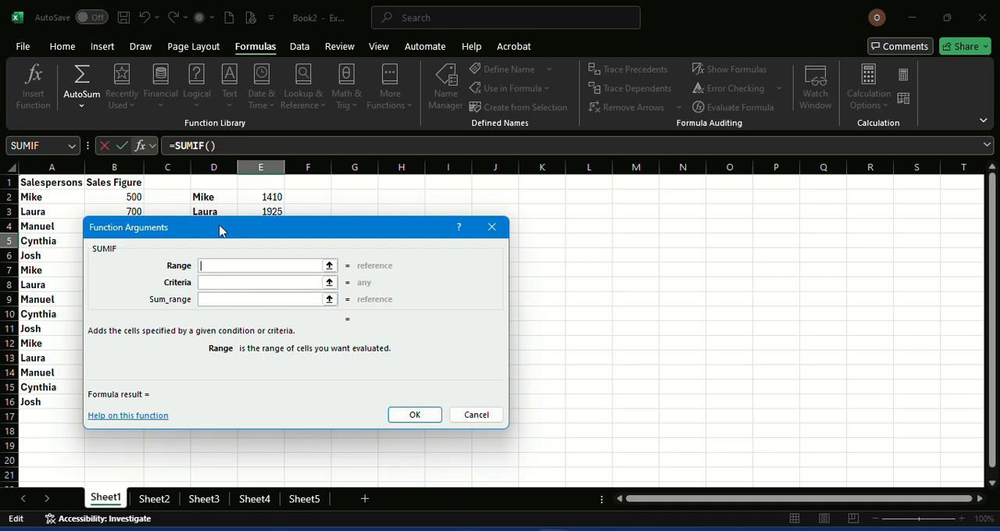
Complete the SUMIF arguments for E5 with range A2:A16, criteria D5 and sum range B2:B16, and apply the function.
drag(220, 231, 464, 226)
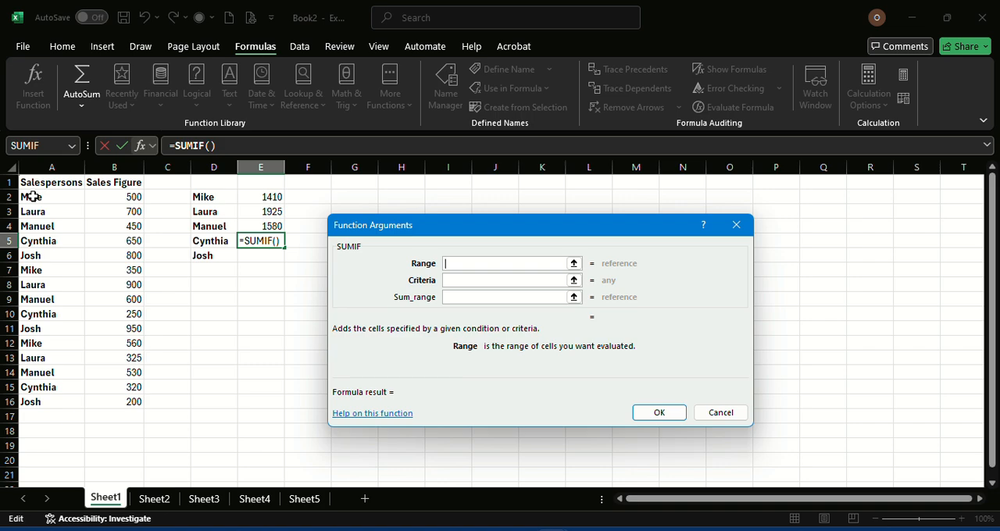
drag(33, 197, 35, 396)
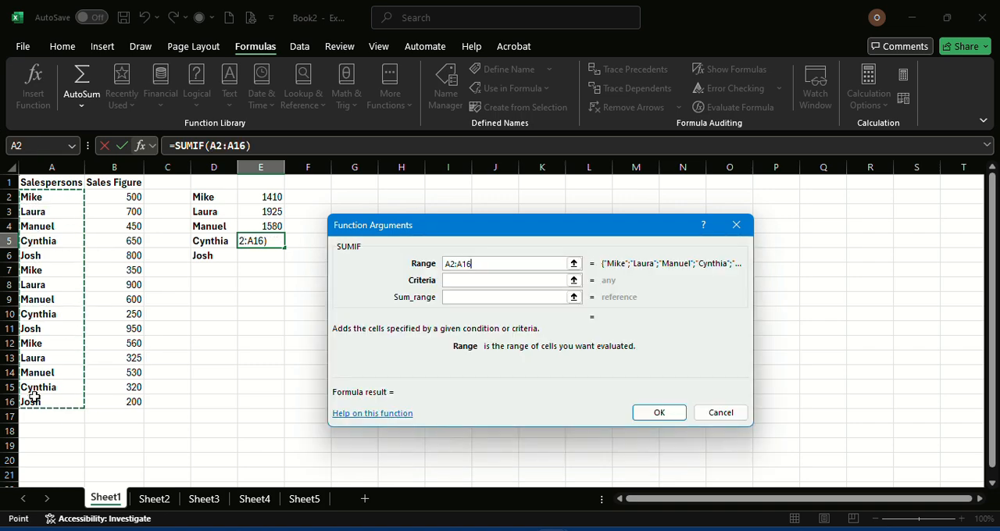
click(469, 281)
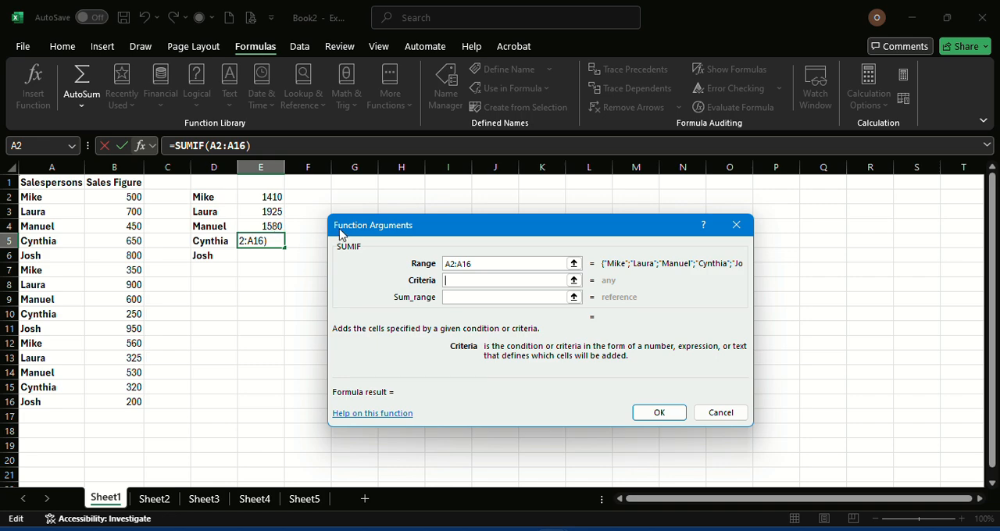
click(211, 241)
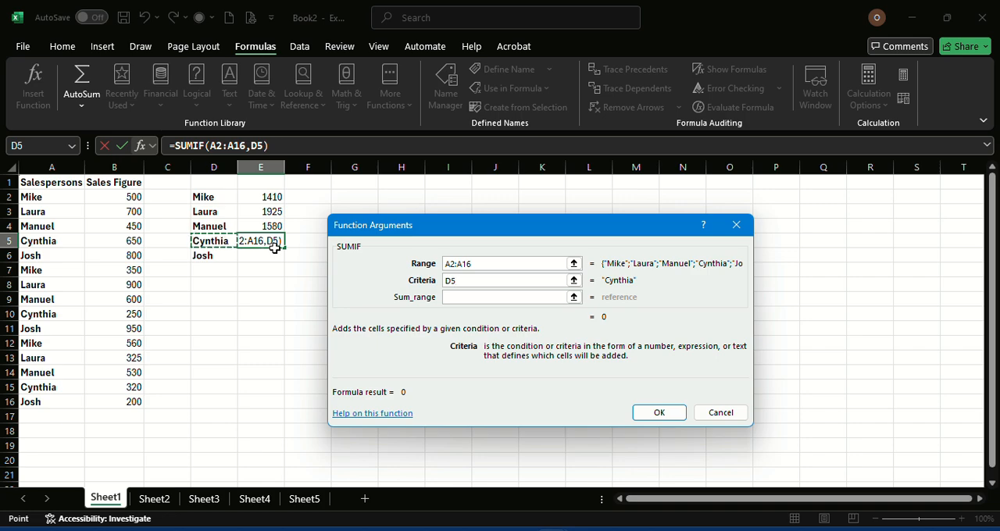
click(459, 297)
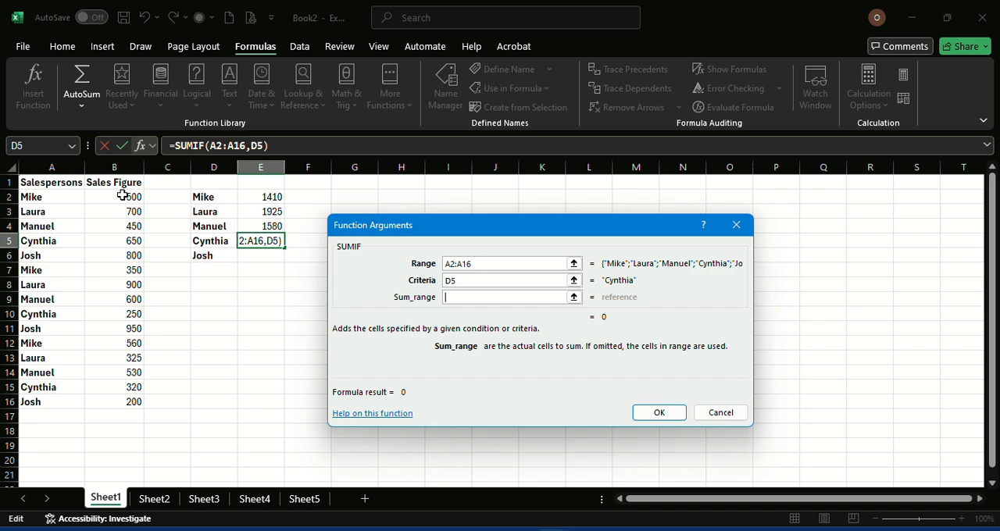
drag(123, 195, 123, 401)
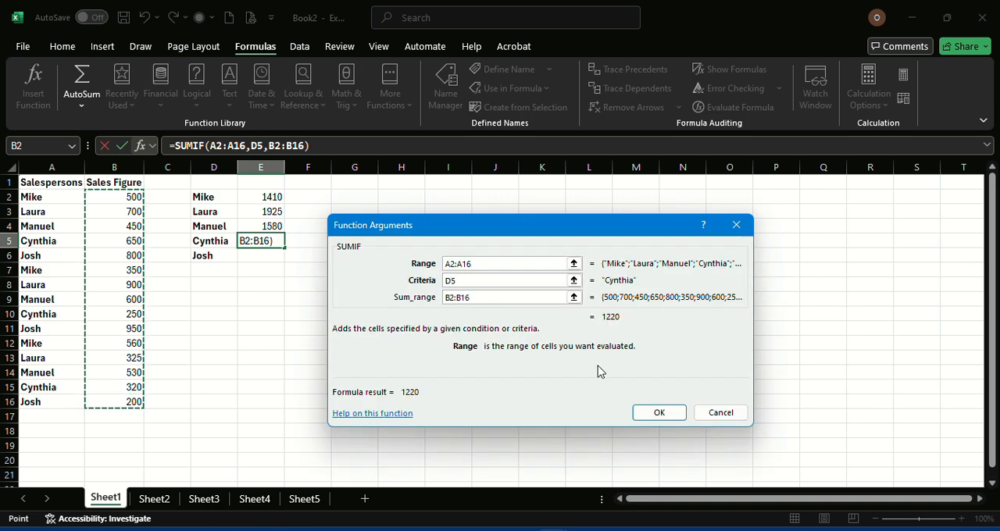
click(658, 413)
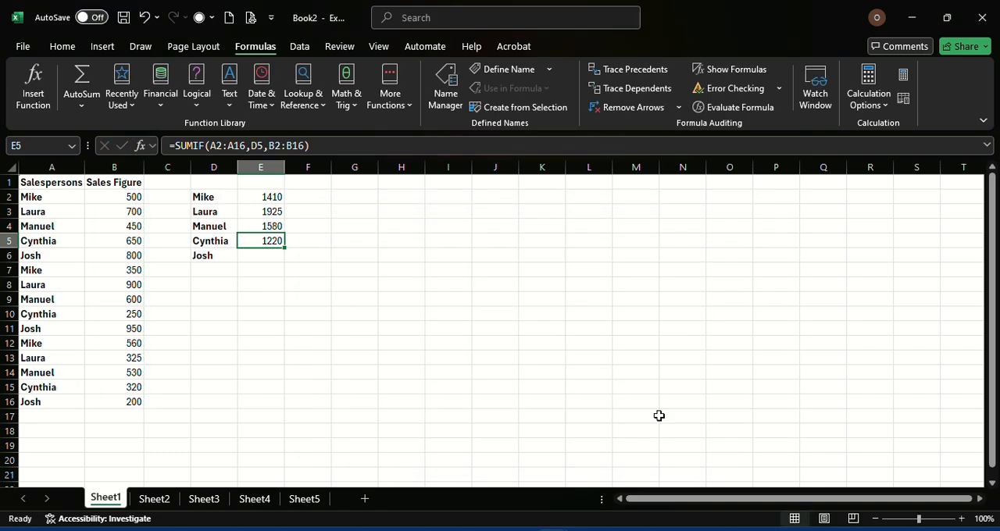
Enter a SUMIF formula in E6 with range A2:A16, criteria D6 and sum range B2:B16.
click(266, 256)
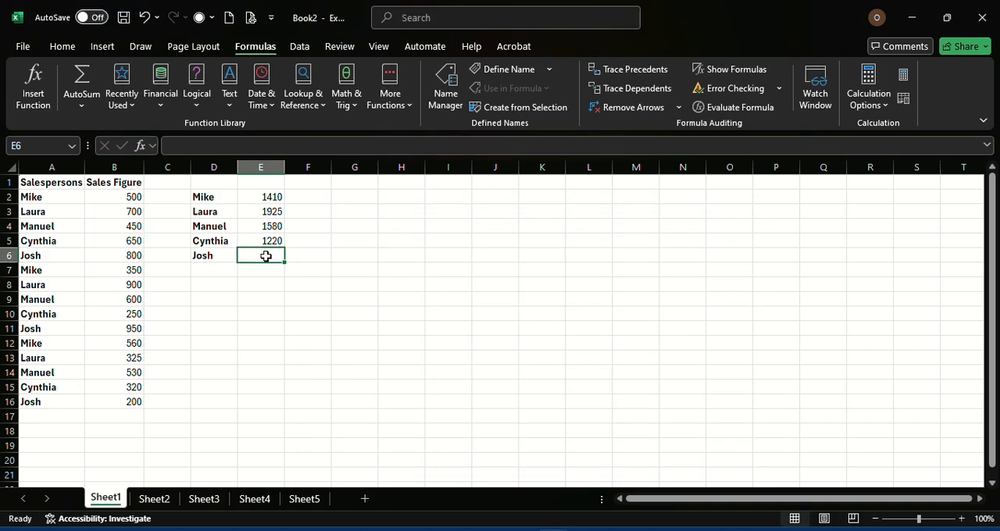
text(=)
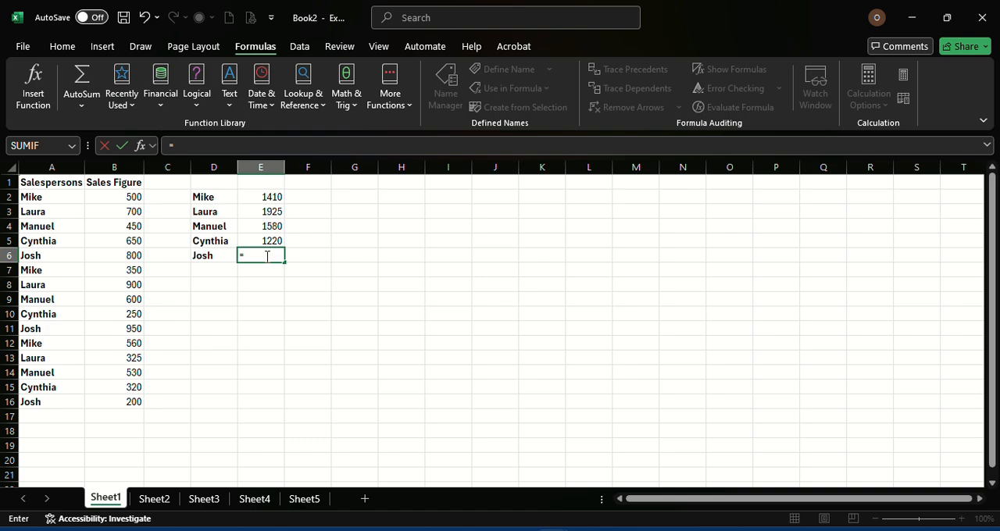
text(sum)
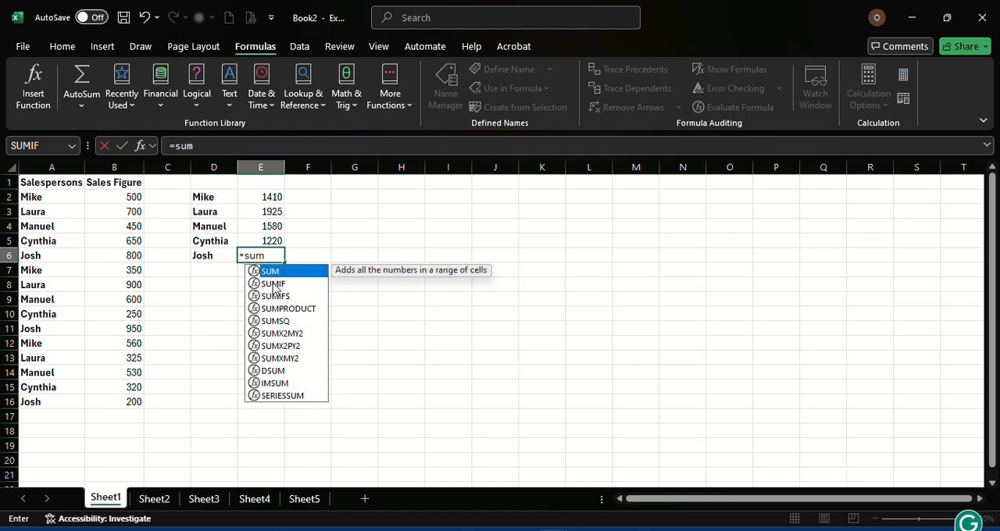
double_click(274, 285)
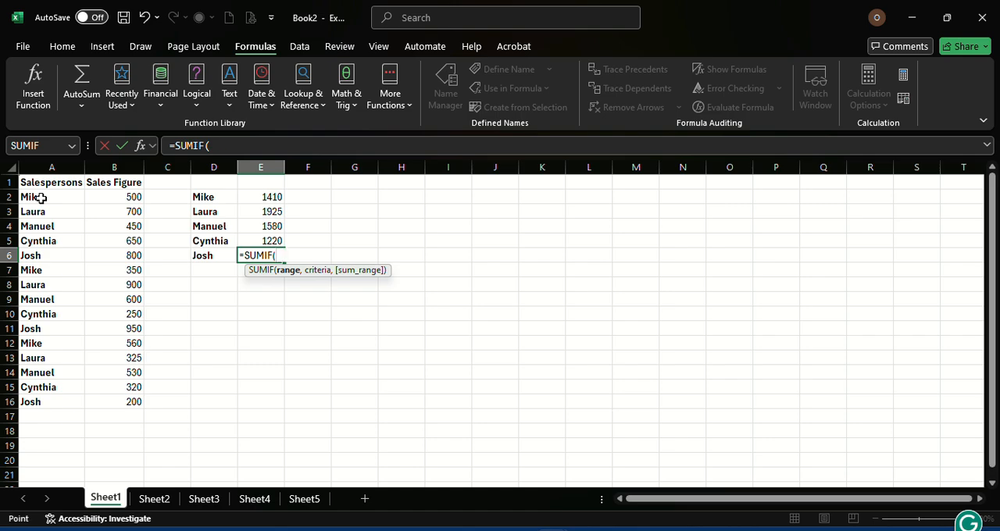
drag(40, 198, 36, 401)
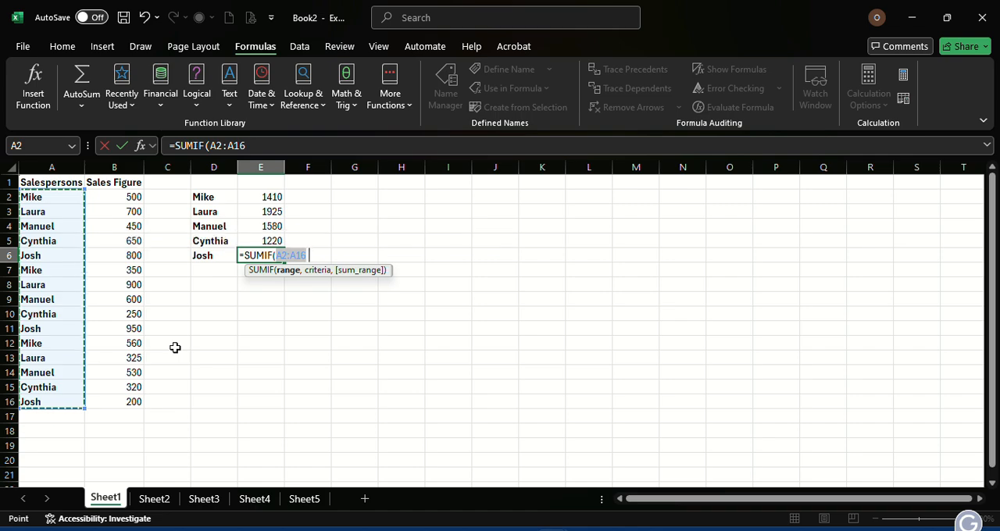
text(,)
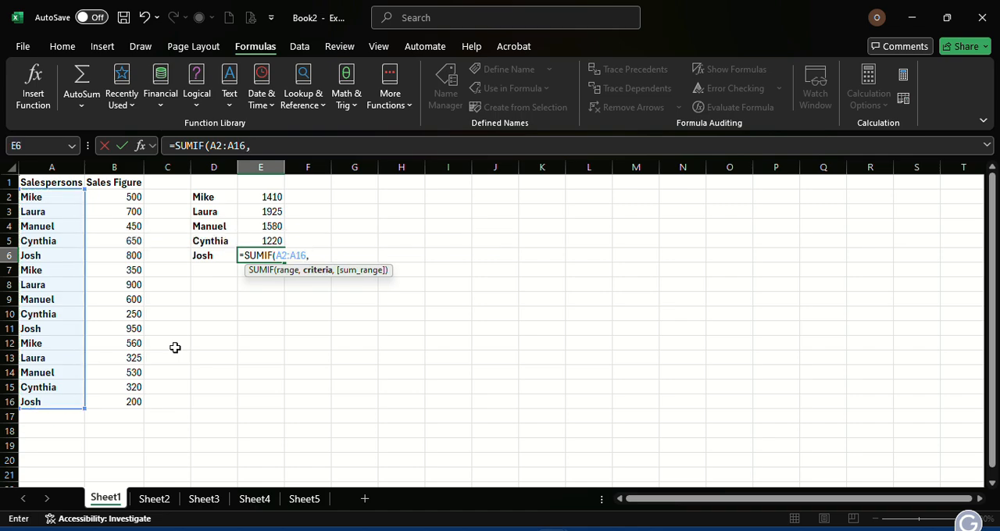
click(210, 256)
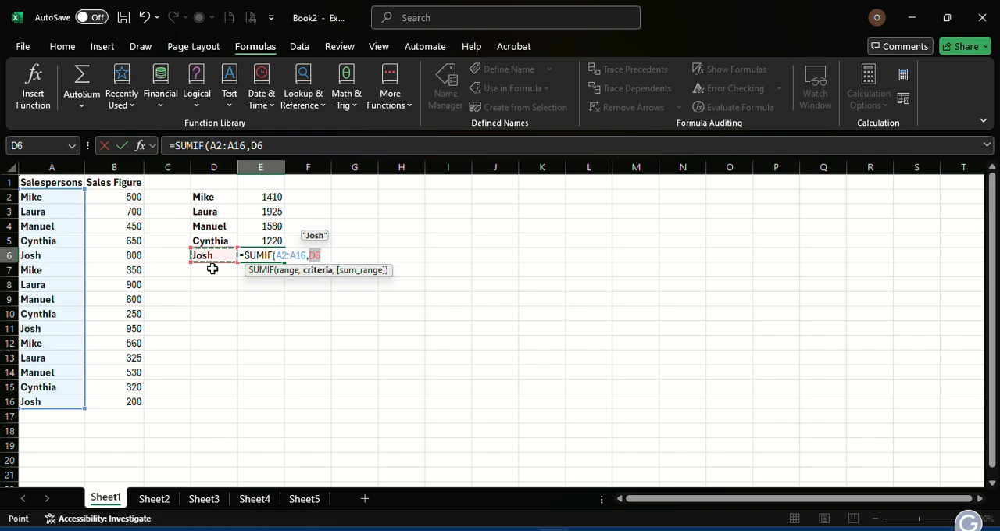
text(,)
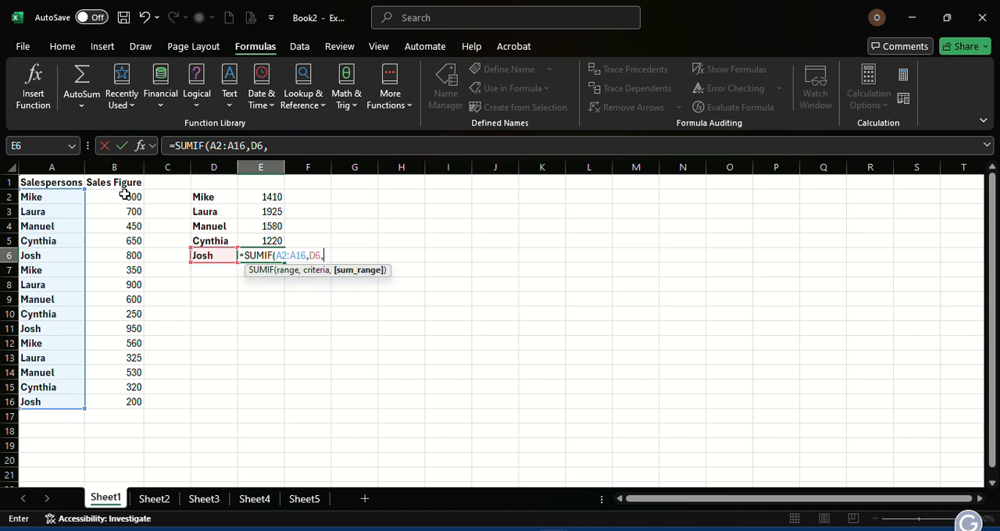
drag(125, 196, 138, 403)
key(Return)
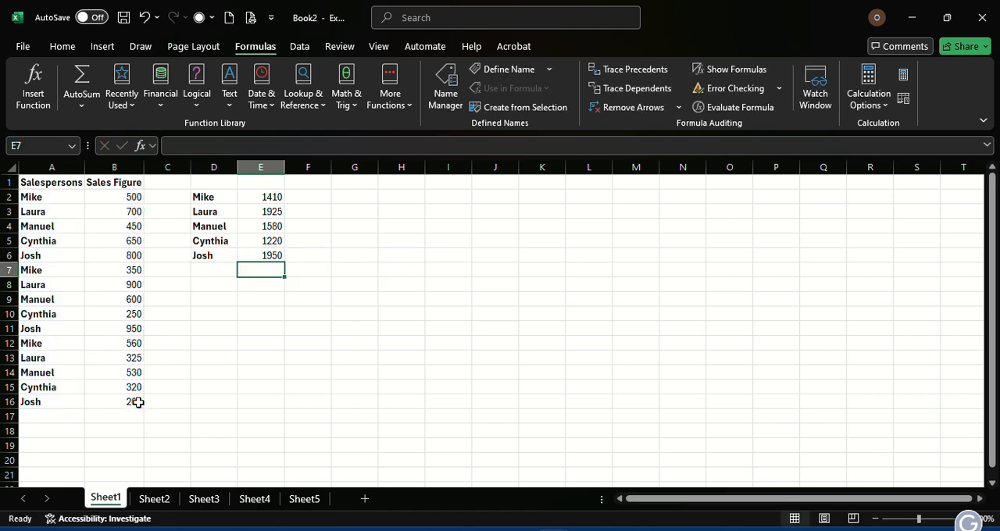